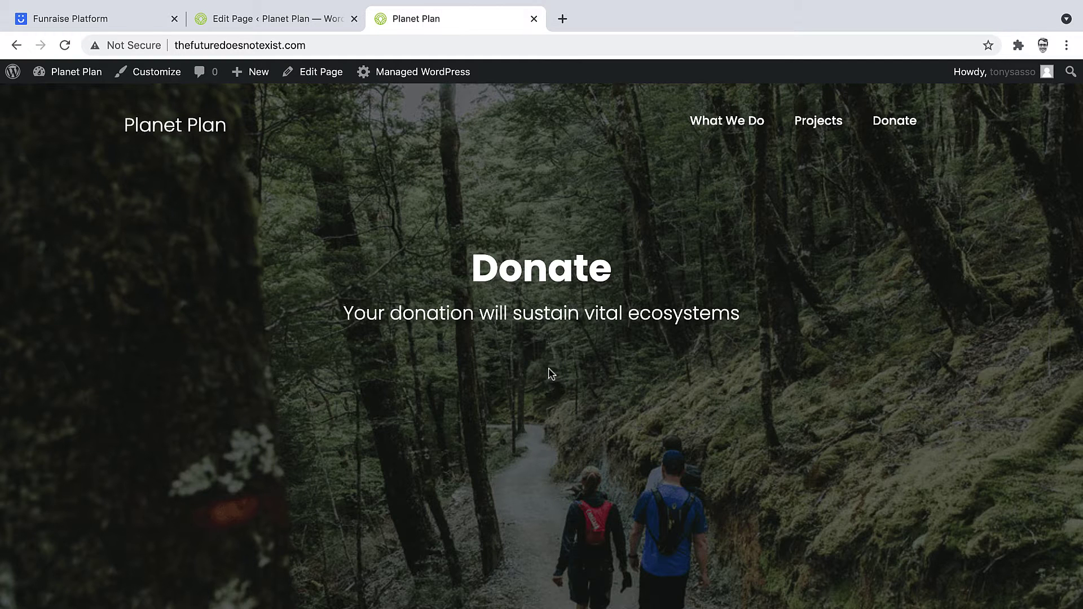
Bring up the Donate page editor and put the cursor in the empty block below the tagline.
{"action": "left_click", "coordinate": [262, 22]}
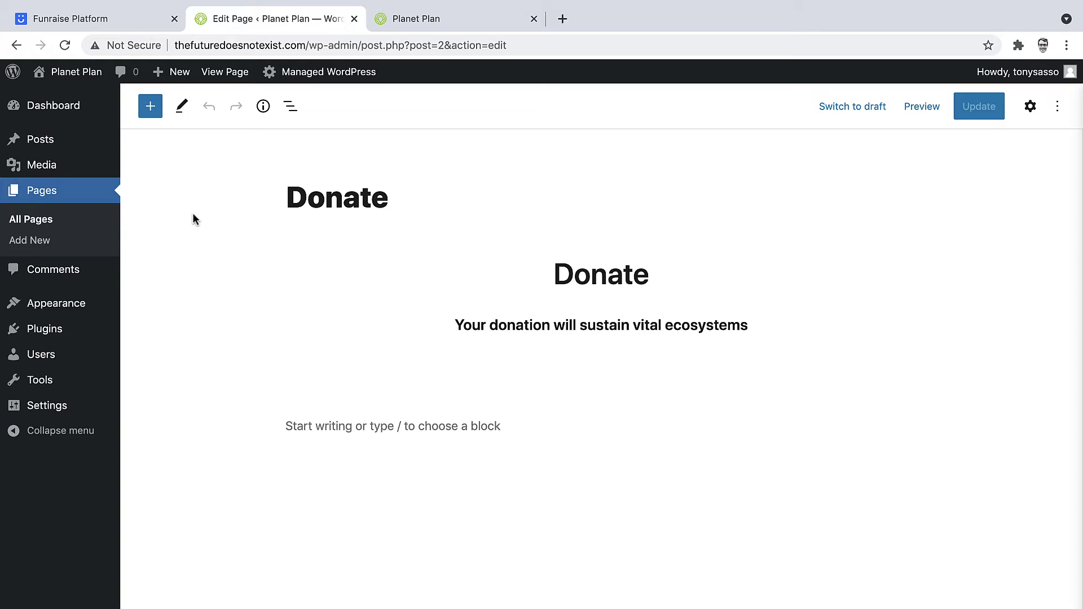
{"action": "left_click", "coordinate": [773, 396]}
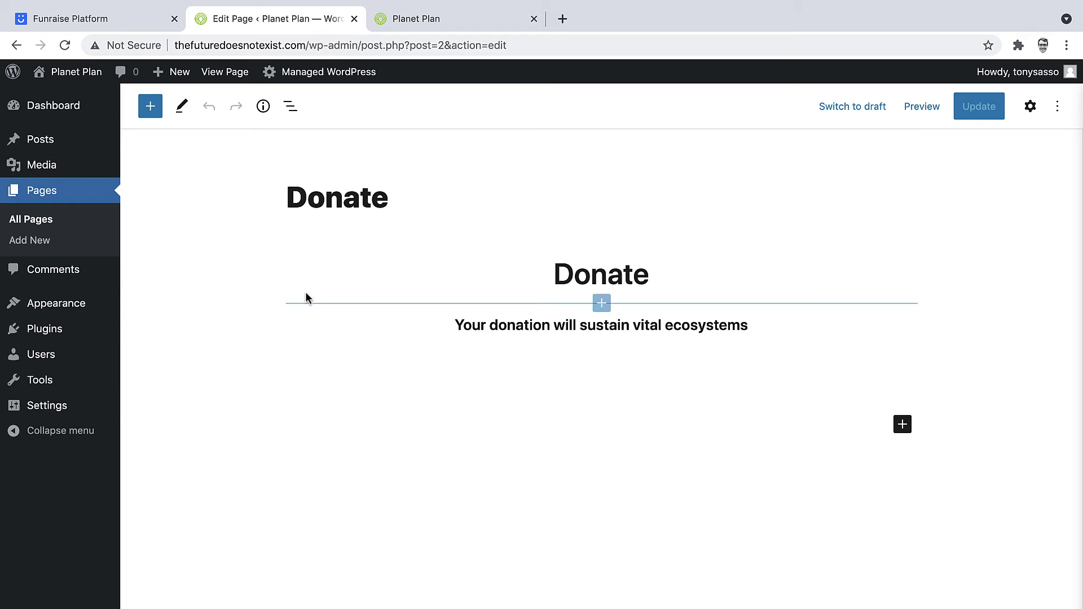
Search the plugin directory for 'Funraise', then install and activate the Funraise plugin.
{"action": "left_click", "coordinate": [246, 286]}
{"action": "mouse_move", "coordinate": [92, 331]}
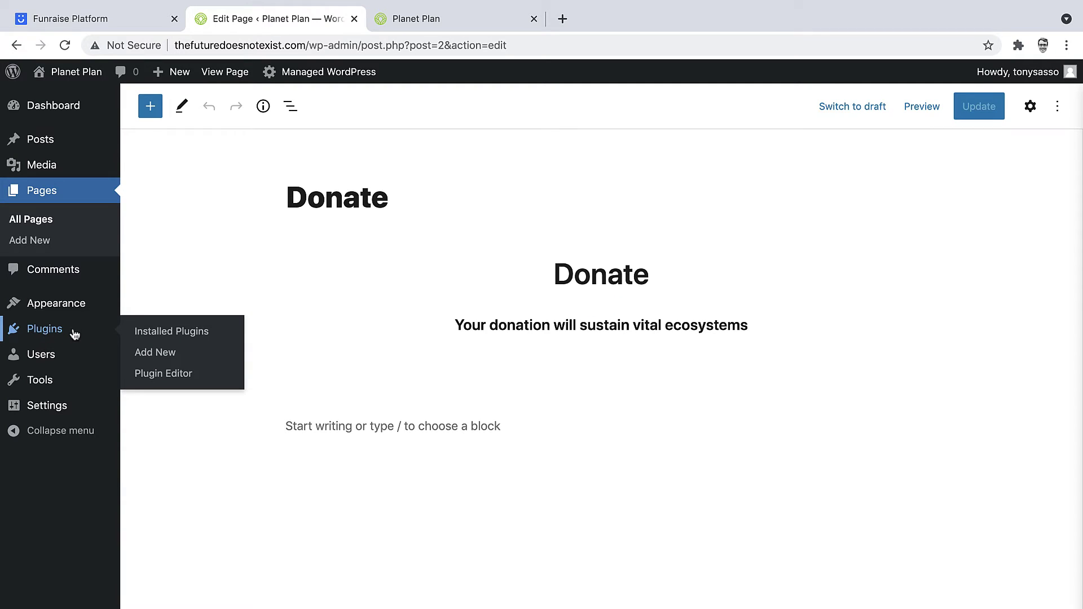
{"action": "left_click", "coordinate": [73, 333]}
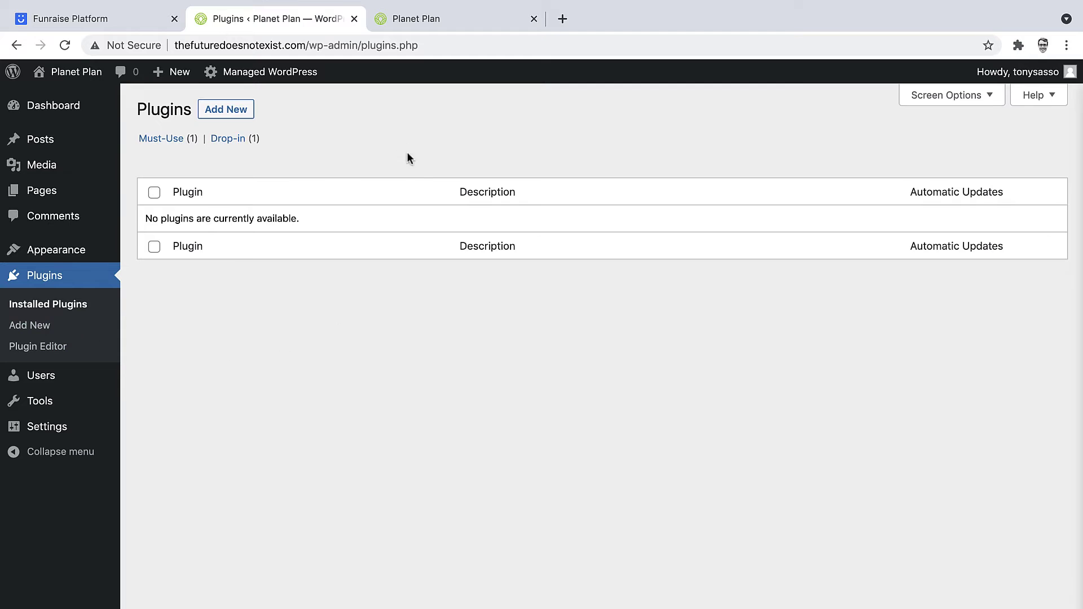
{"action": "left_click", "coordinate": [236, 124]}
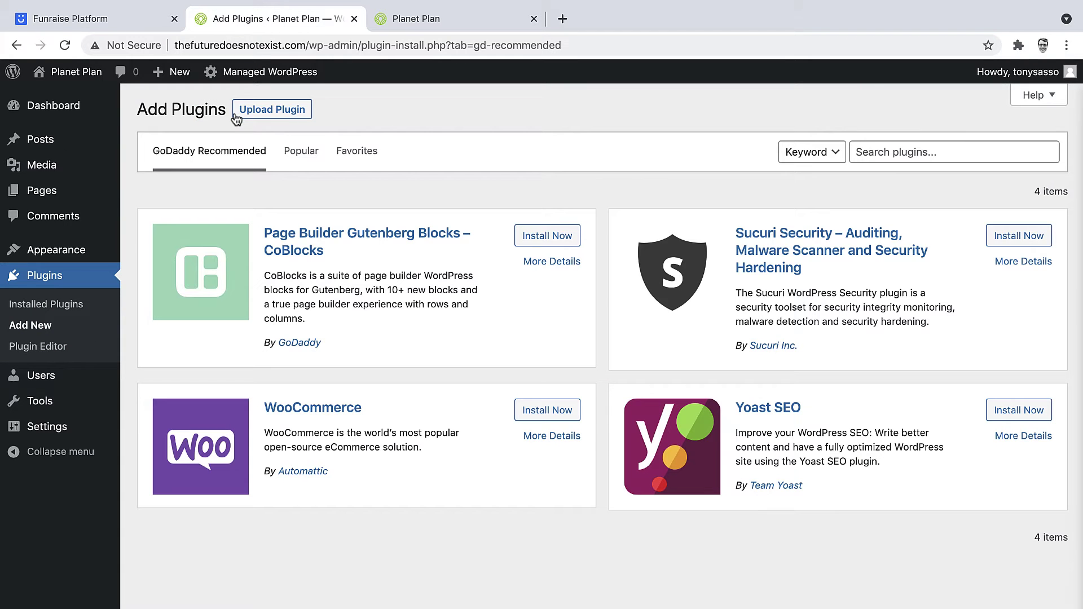
{"action": "left_click", "coordinate": [927, 153]}
{"action": "type", "text": "Funraise"}
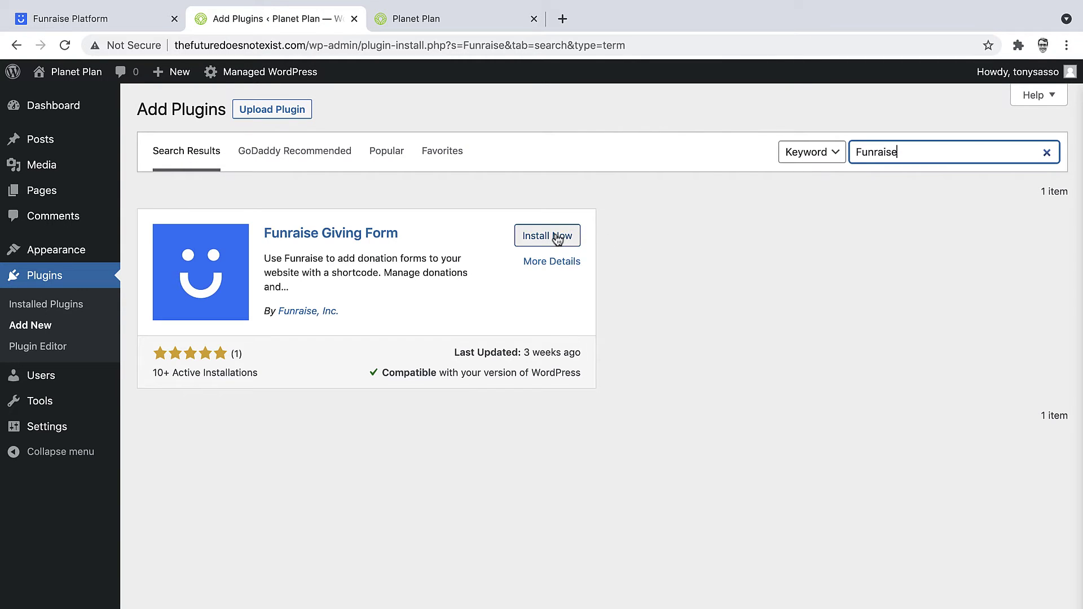
{"action": "left_click", "coordinate": [558, 235]}
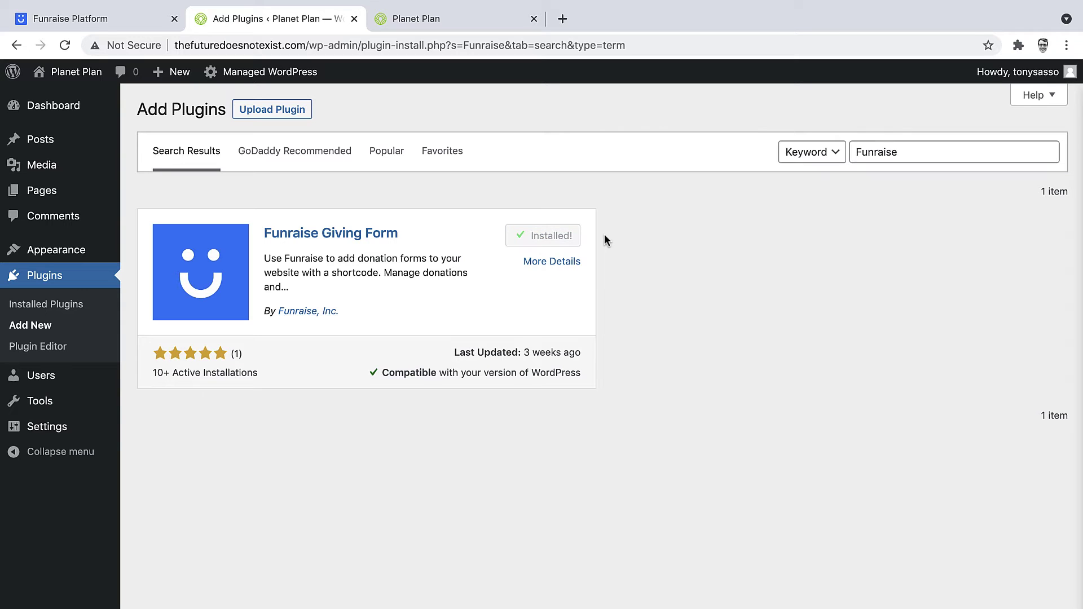
{"action": "left_click", "coordinate": [557, 238]}
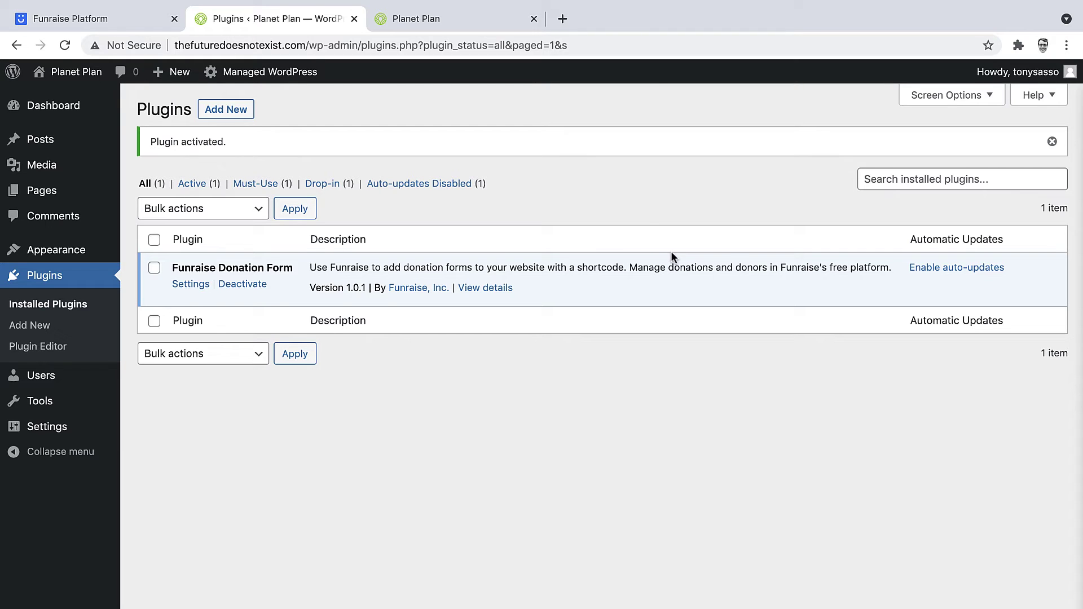
Insert a Shortcode block below the Donate page tagline, then return to Funraise's Giving Forms list.
{"action": "left_click", "coordinate": [50, 190]}
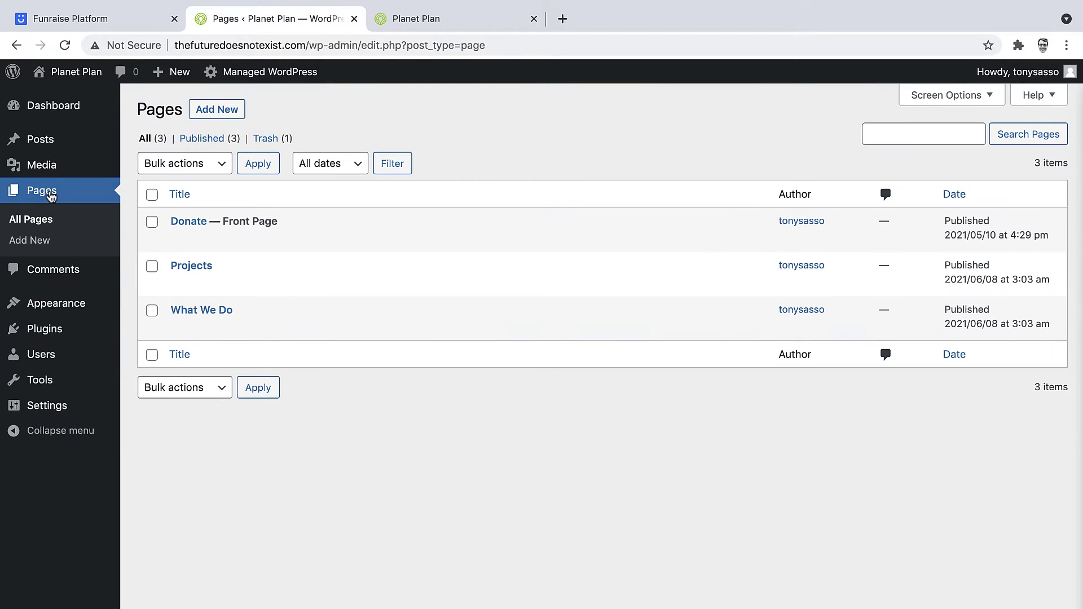
{"action": "left_click", "coordinate": [181, 223]}
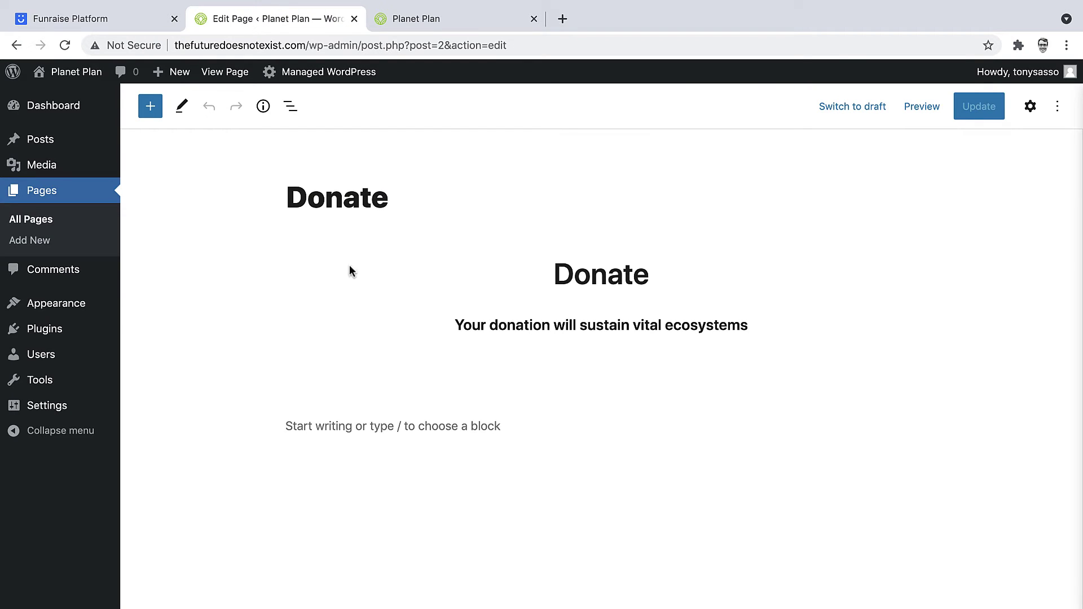
{"action": "left_click", "coordinate": [530, 430]}
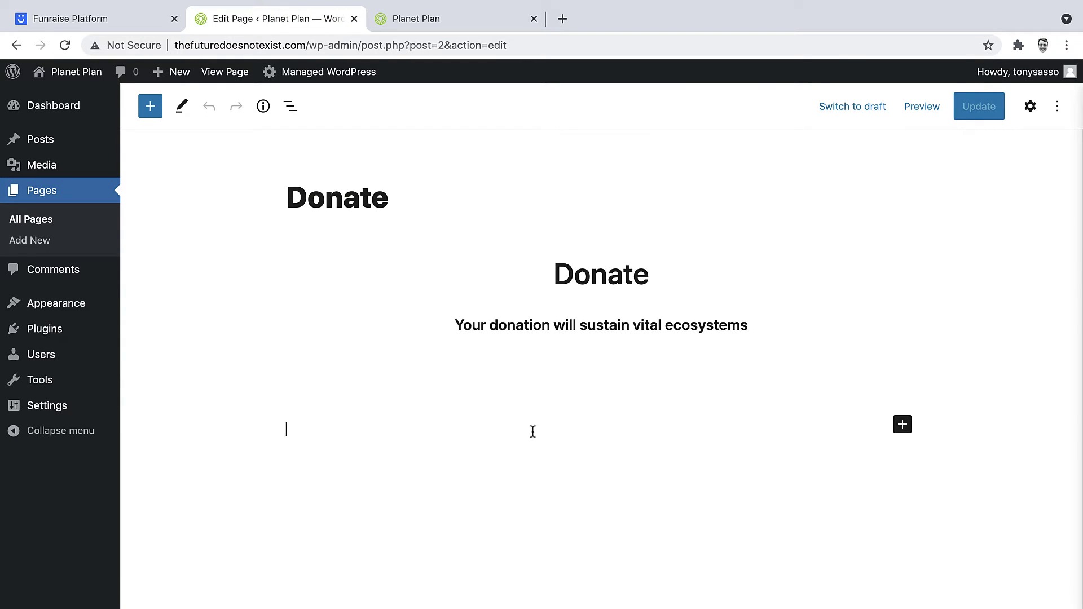
{"action": "left_click", "coordinate": [903, 426]}
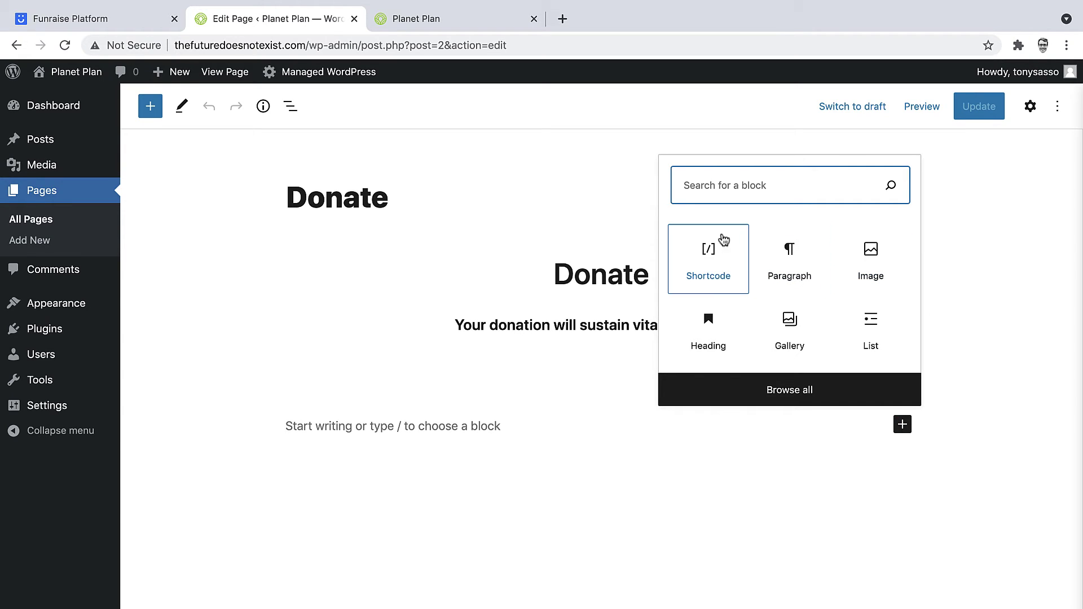
{"action": "left_click", "coordinate": [728, 261]}
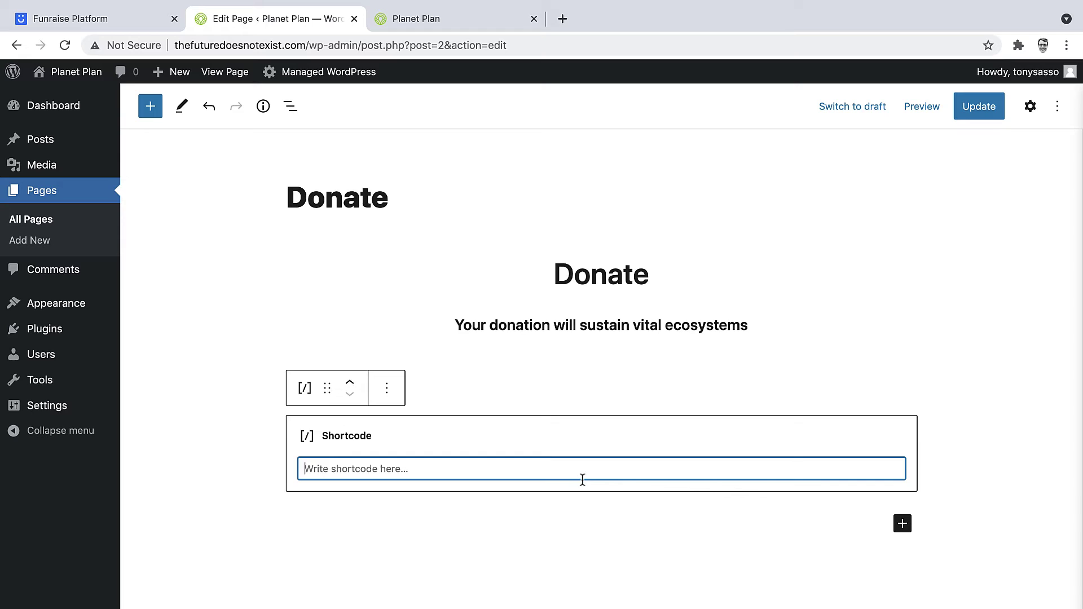
{"action": "left_click", "coordinate": [88, 21]}
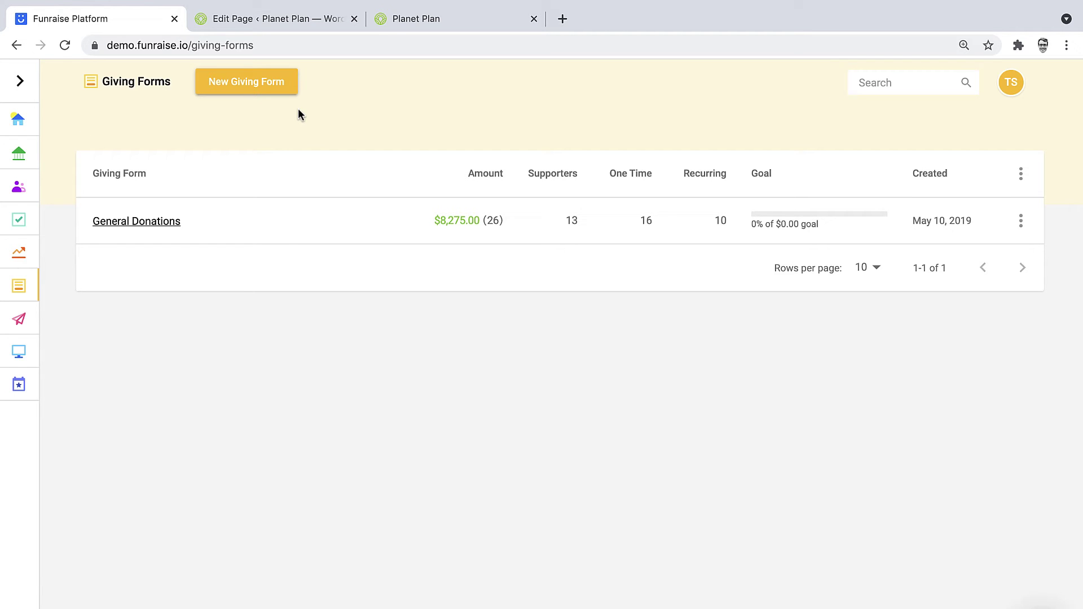
Open the General Donations giving form and review its Design, then Publish options.
{"action": "left_click", "coordinate": [20, 81]}
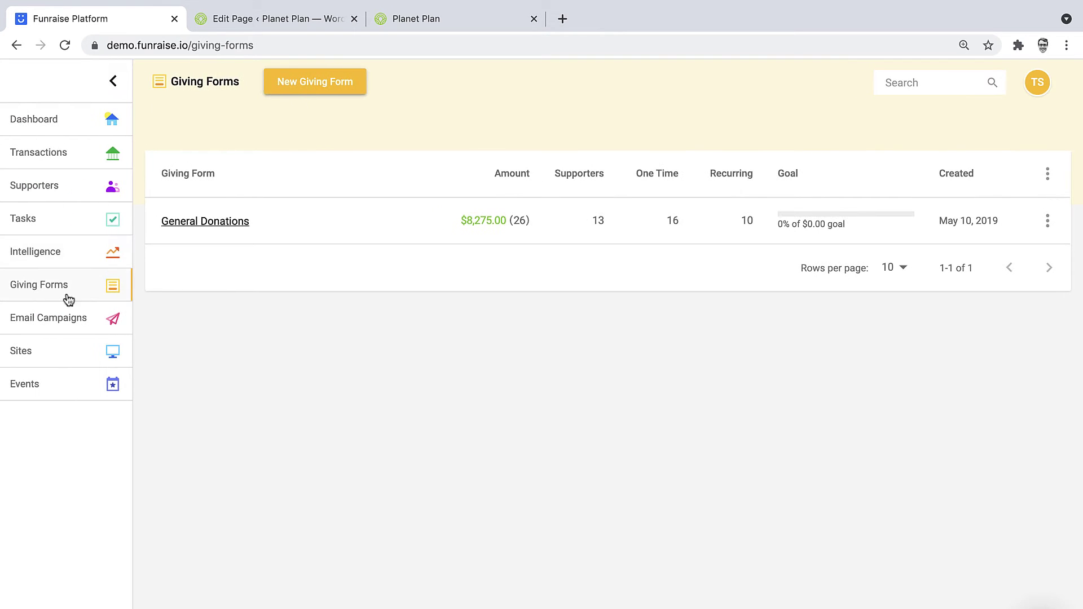
{"action": "left_click", "coordinate": [113, 80]}
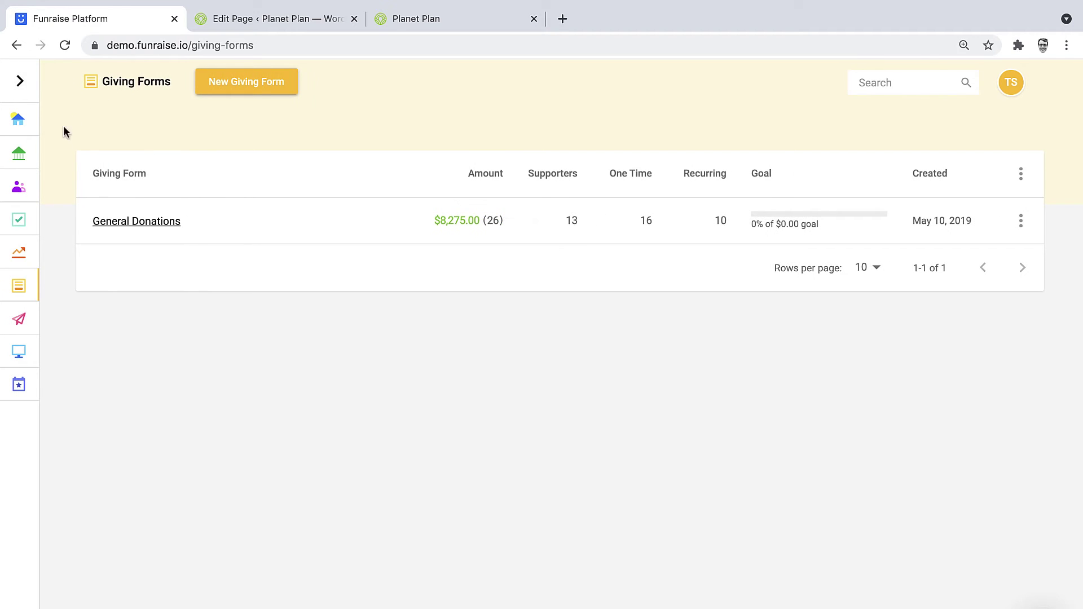
{"action": "left_click", "coordinate": [126, 224]}
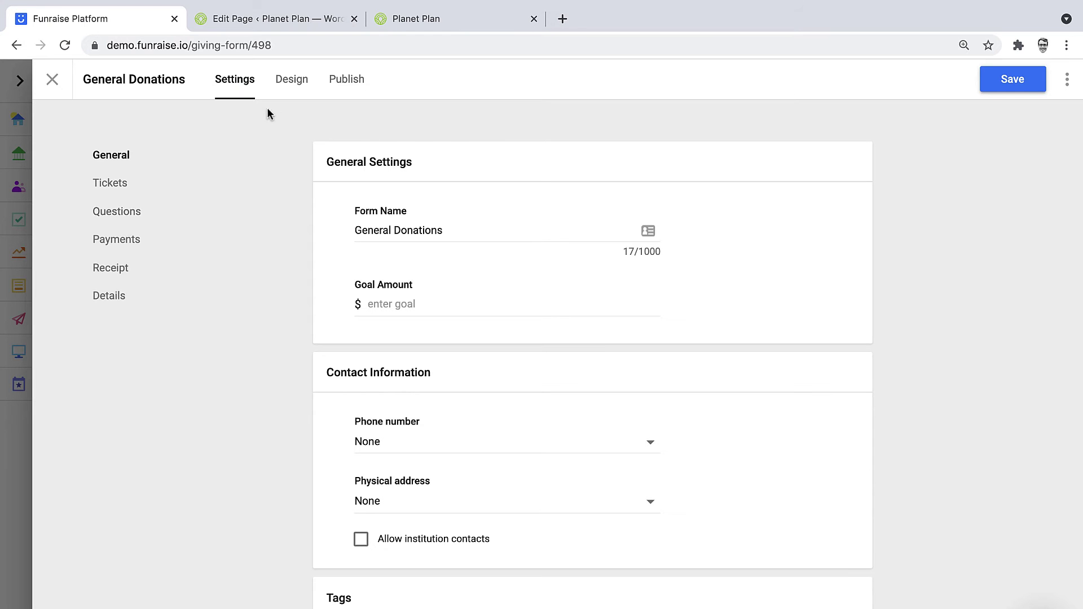
{"action": "left_click", "coordinate": [291, 91]}
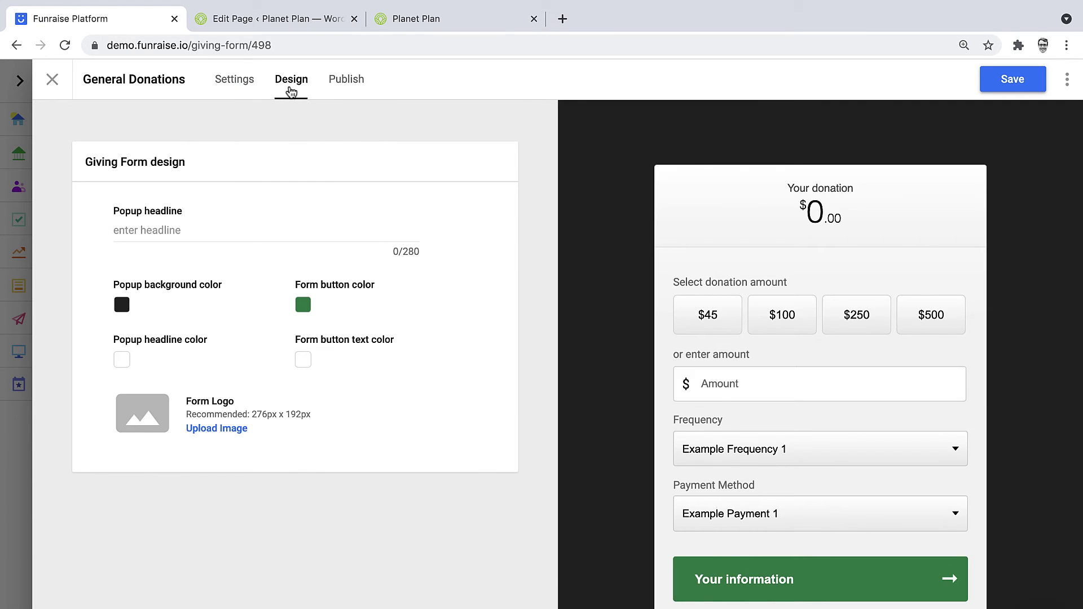
{"action": "left_click", "coordinate": [339, 86]}
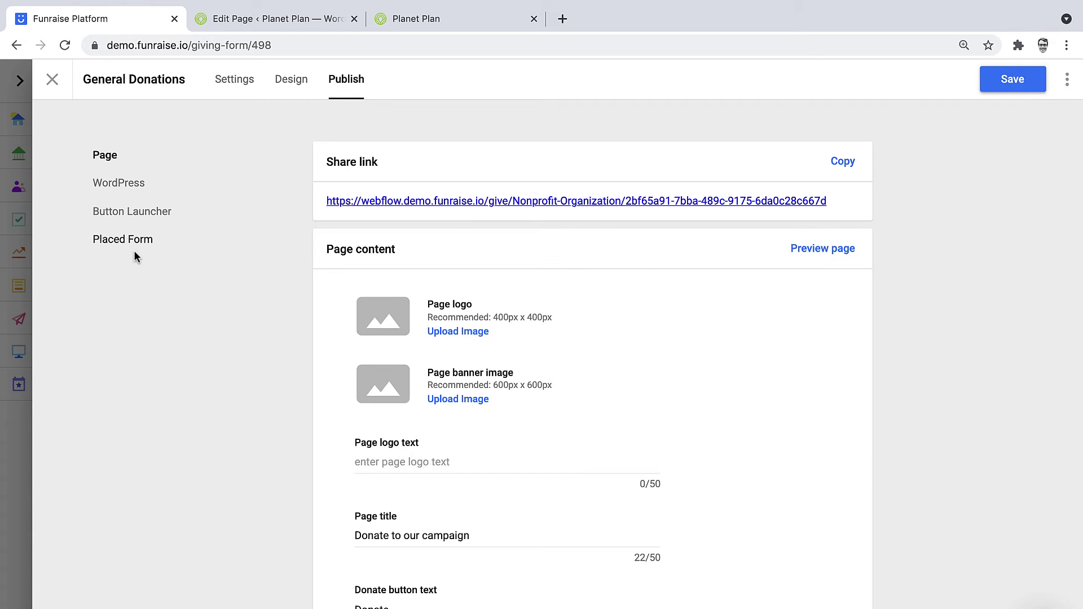
Copy the WordPress button-launcher shortcode for General Donations and return to the Donate page editor.
{"action": "left_click", "coordinate": [104, 186]}
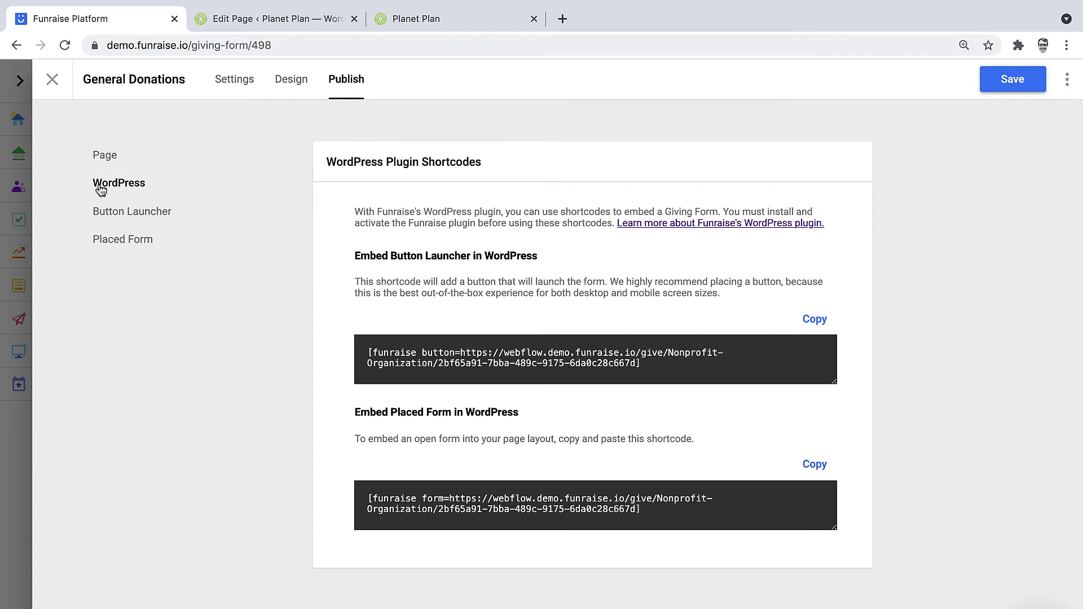
{"action": "left_click", "coordinate": [812, 325]}
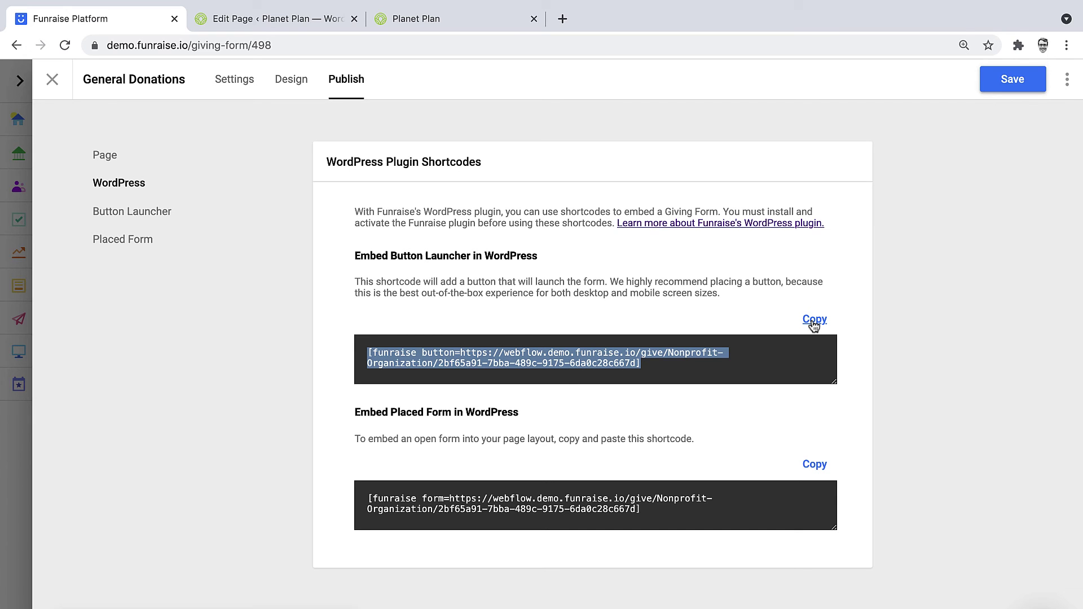
{"action": "left_click", "coordinate": [308, 20]}
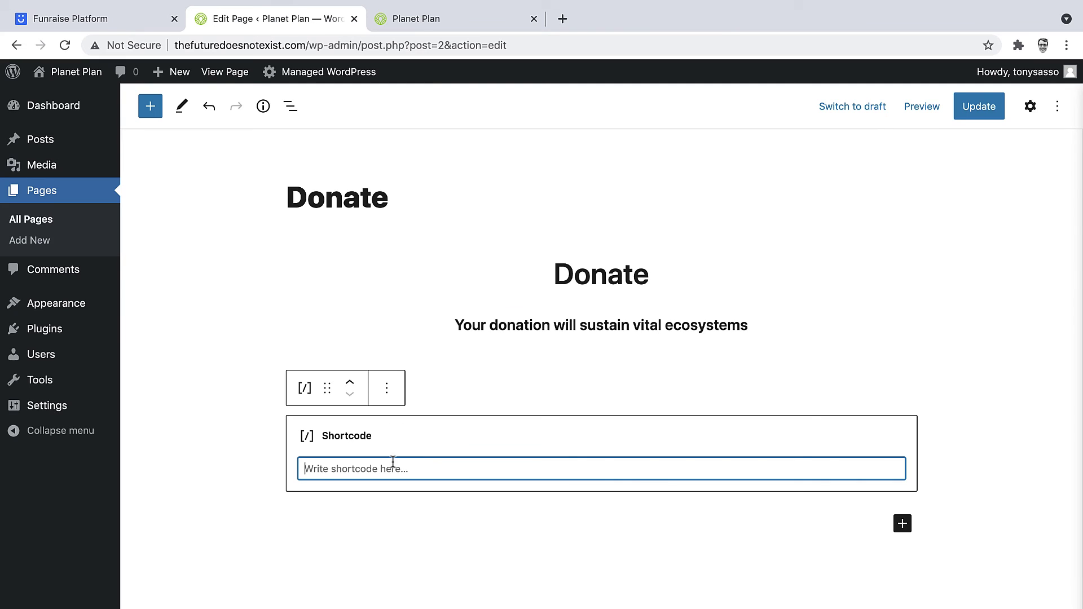
Paste the Funraise button shortcode into the Shortcode block and update the Donate page.
{"action": "key", "text": "super+v"}
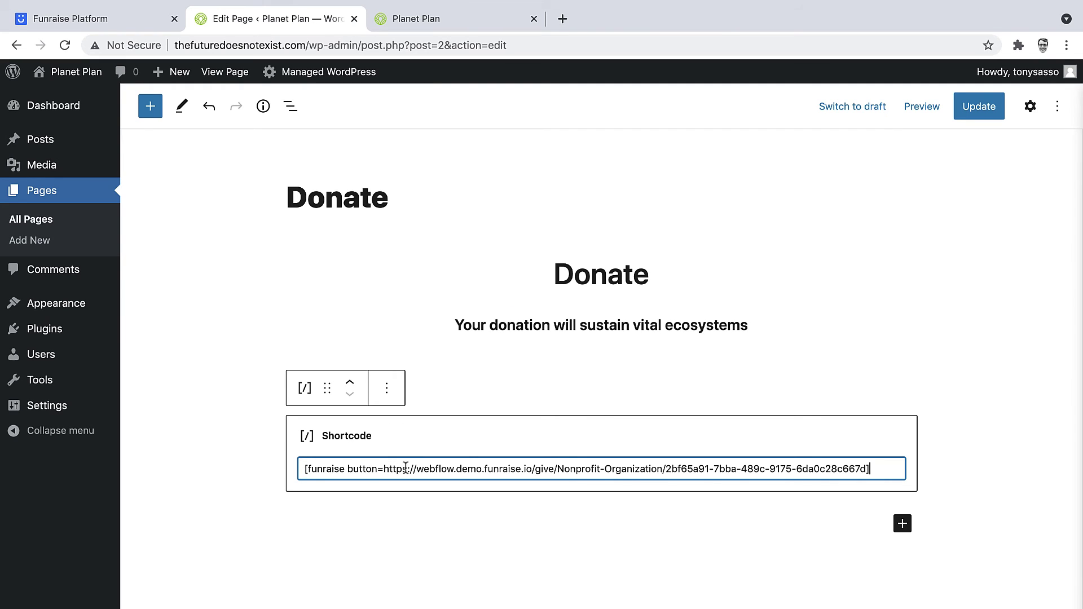
{"action": "left_click", "coordinate": [986, 245]}
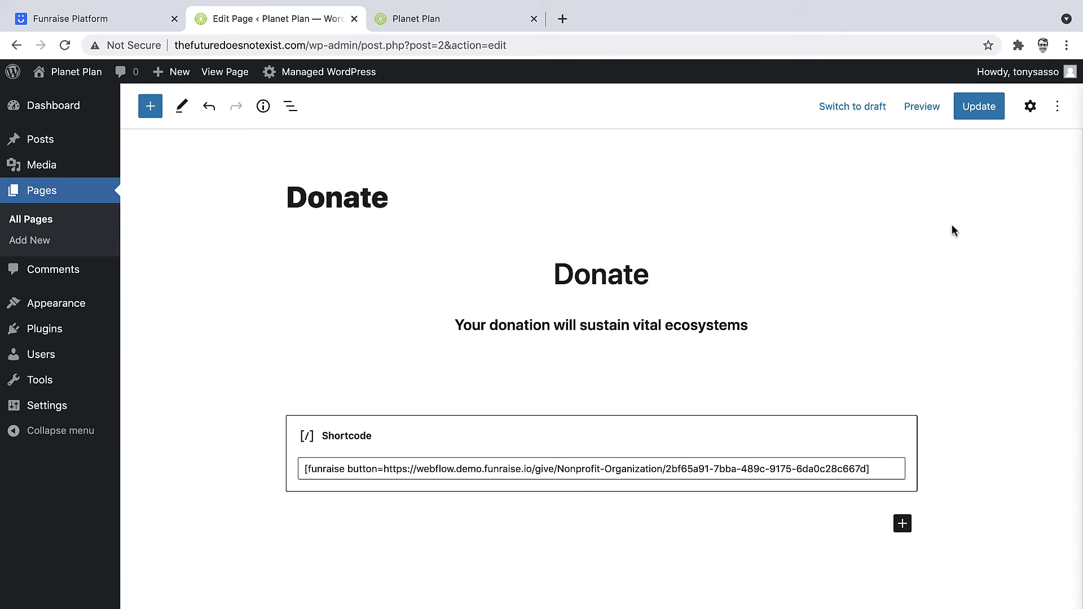
{"action": "left_click", "coordinate": [975, 108]}
Reload the live Planet Plan Donate page and test the Donate button's donation popup twice.
{"action": "left_click", "coordinate": [414, 16]}
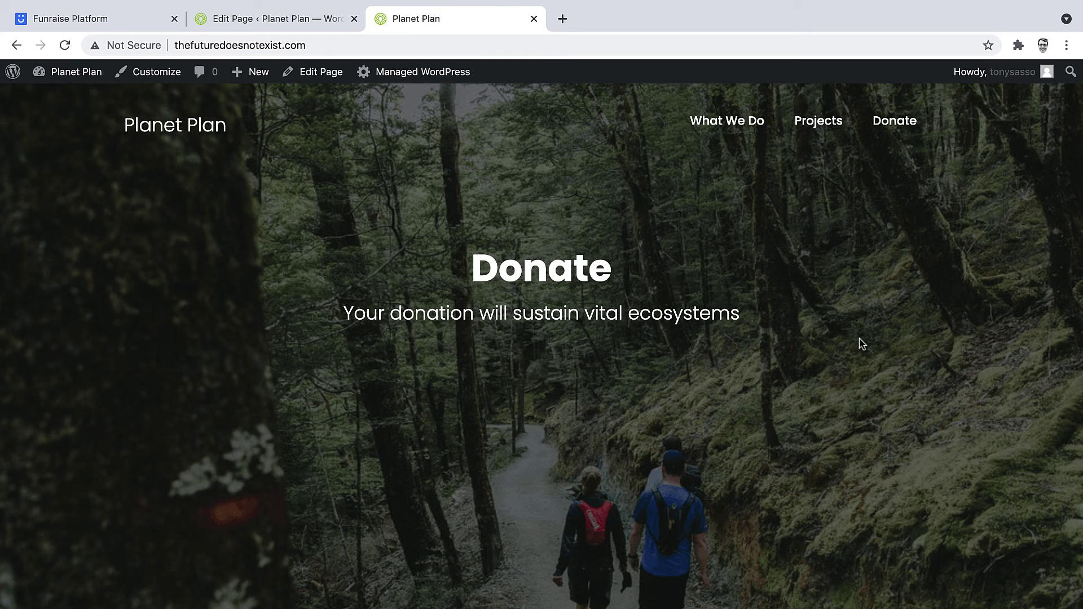
{"action": "key", "text": "super+r"}
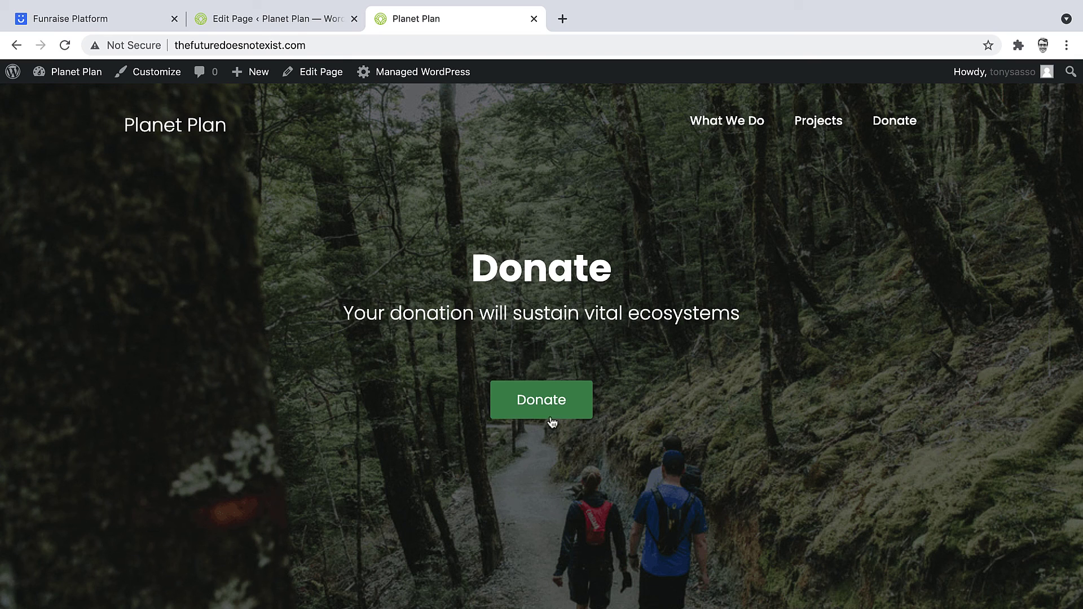
{"action": "left_click", "coordinate": [553, 409]}
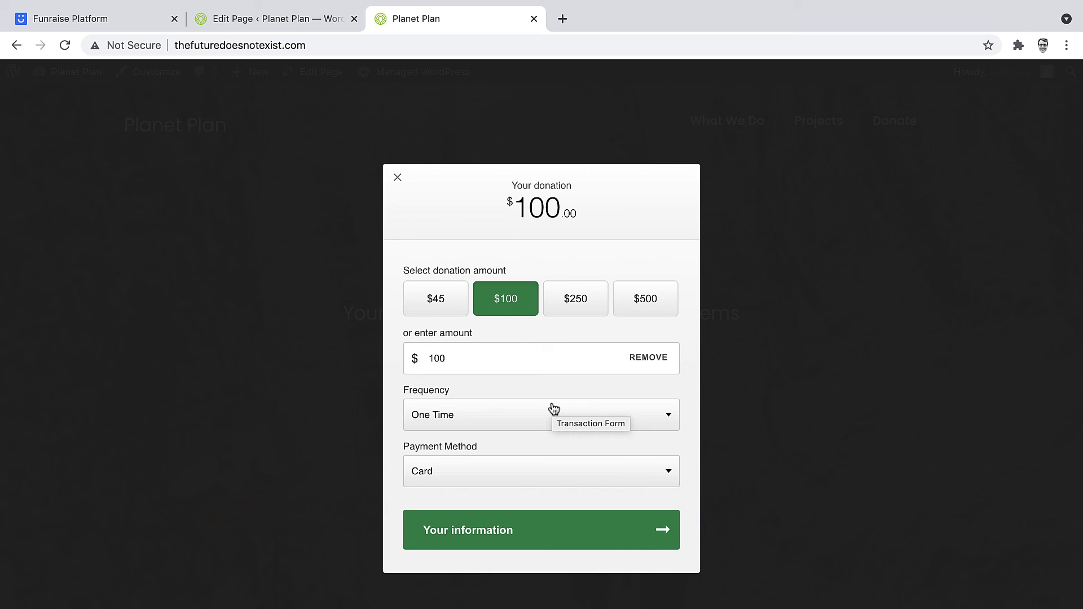
{"action": "left_click", "coordinate": [398, 178]}
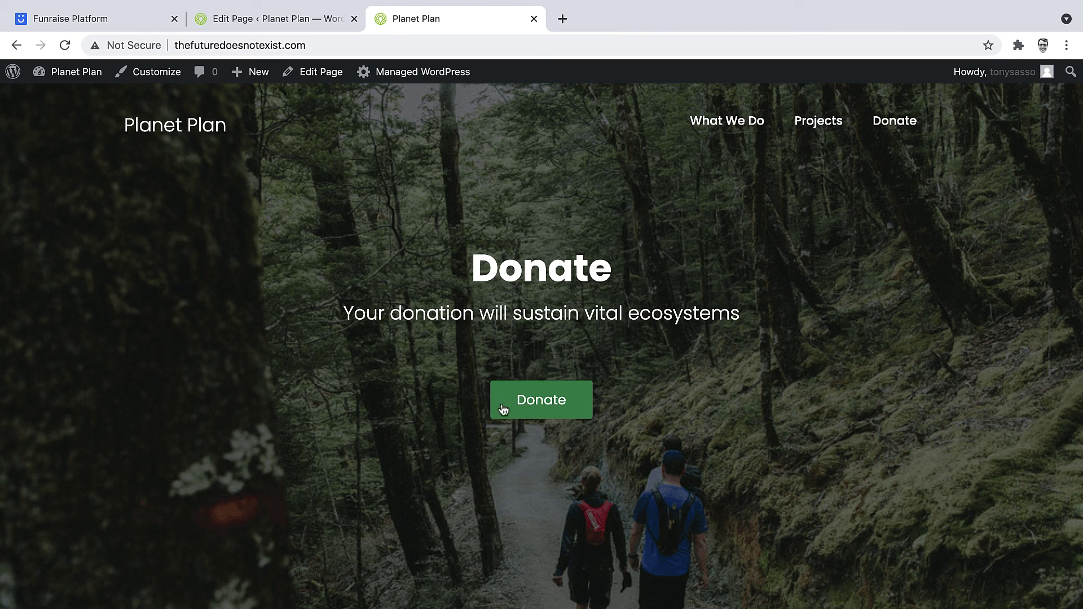
{"action": "left_click", "coordinate": [541, 401]}
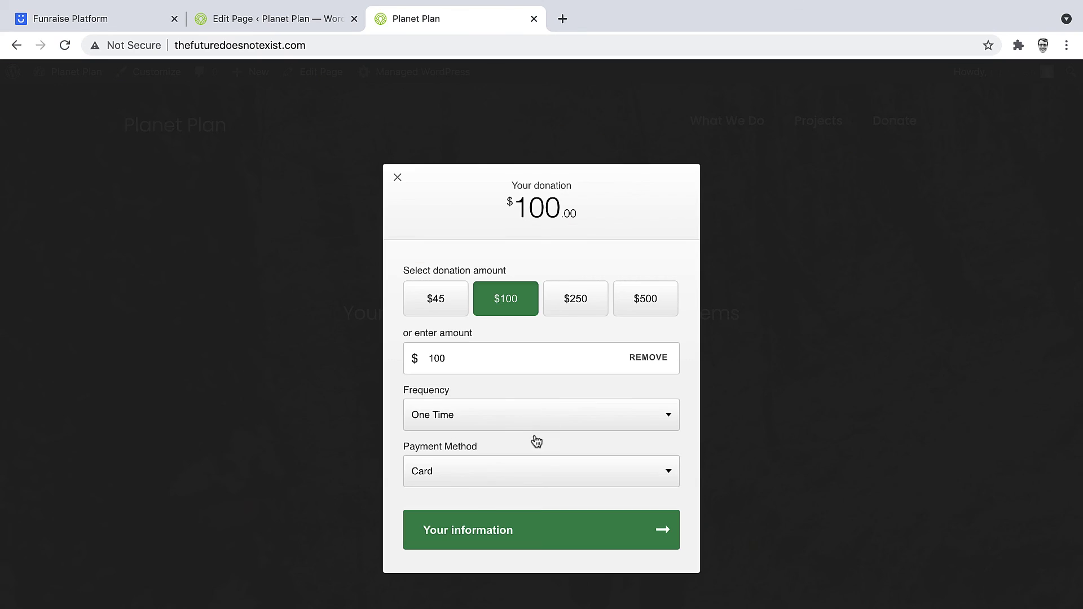
{"action": "left_click", "coordinate": [398, 178]}
Check the General Donations form's Design options, then return to the live Donate page.
{"action": "left_click", "coordinate": [133, 19]}
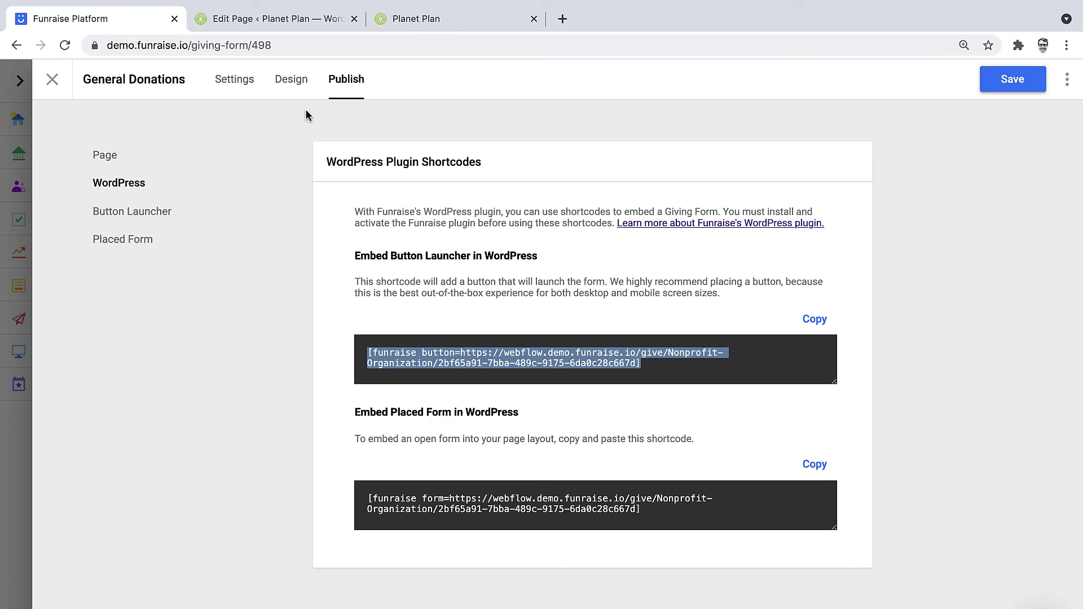
{"action": "left_click", "coordinate": [291, 82]}
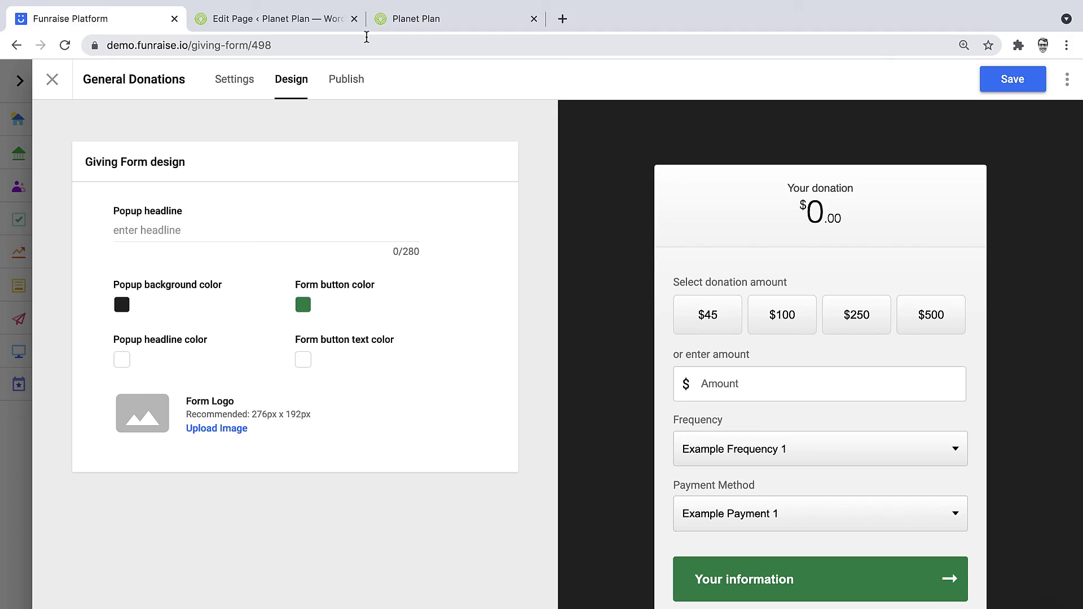
{"action": "left_click", "coordinate": [435, 19]}
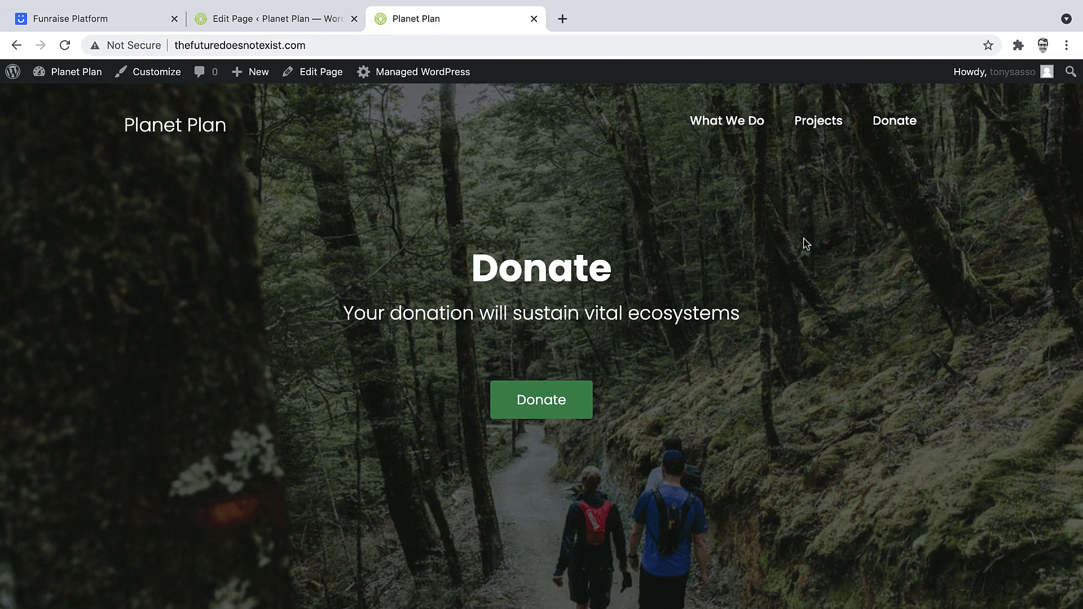